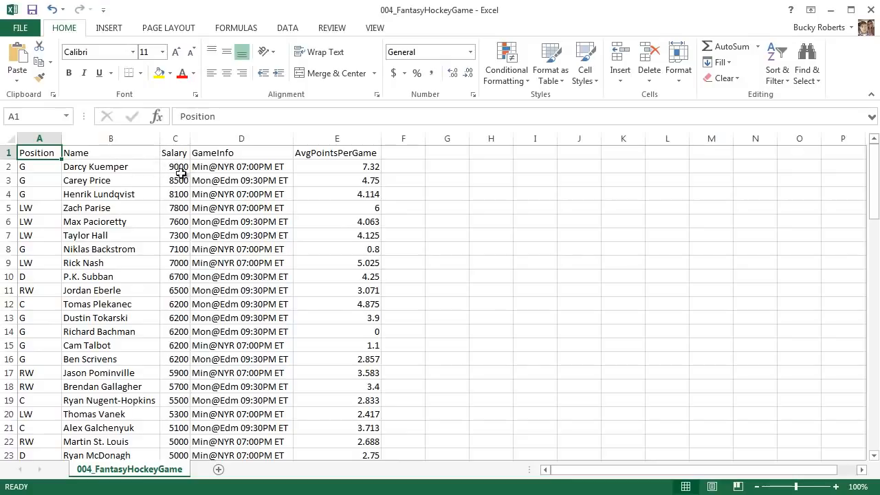
- Select the Salary values in column C, including the 6200 and 9000 cells
left_click(424, 181)
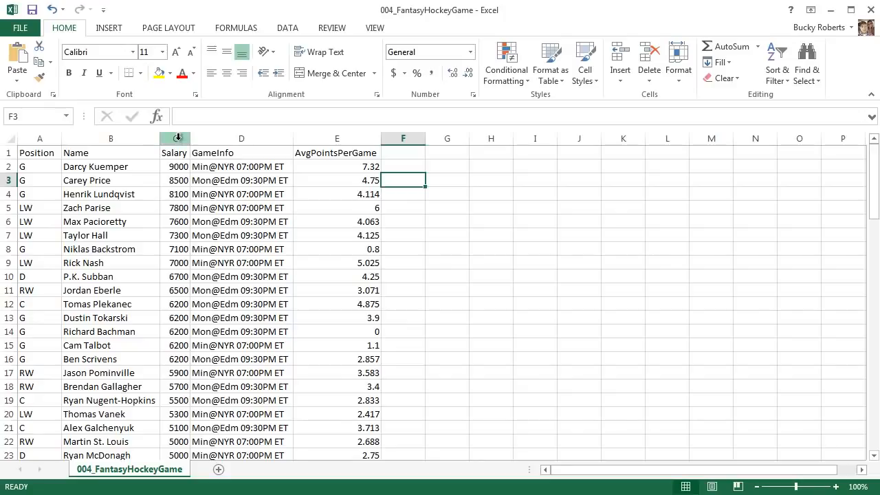
left_click(181, 167)
left_click_drag(181, 169, 176, 454)
left_click(177, 331)
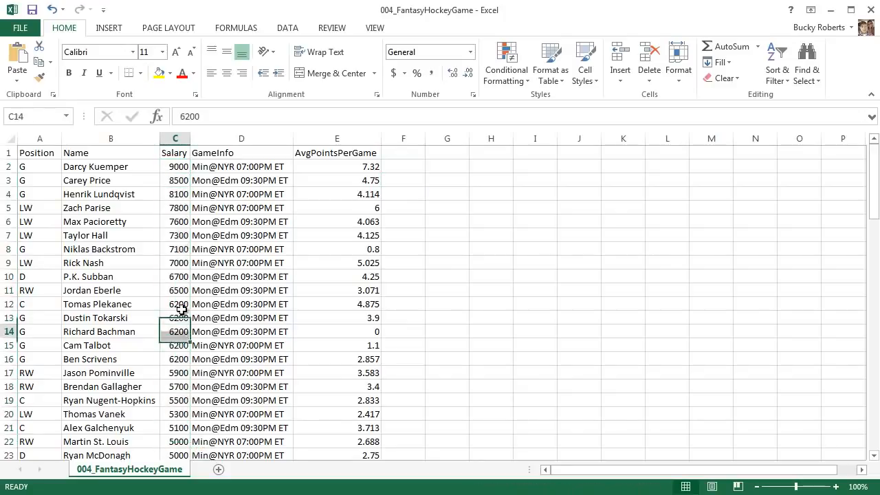
left_click(180, 167)
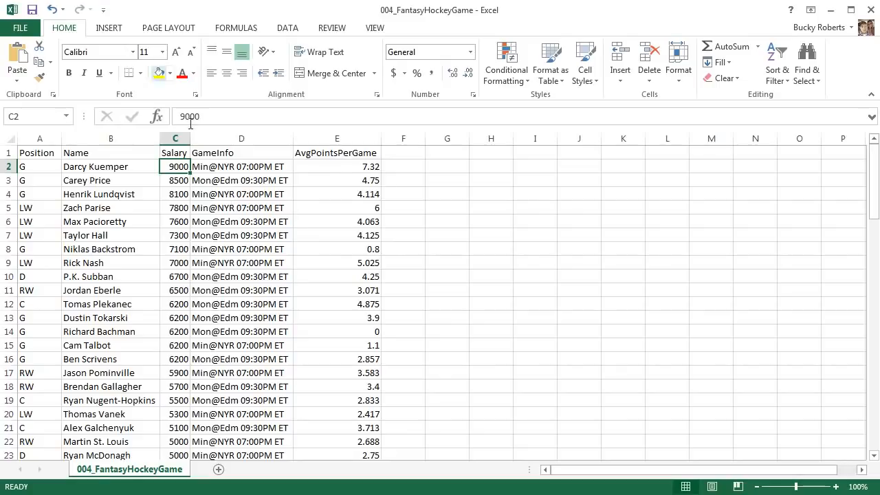
- Rename the AvgPointsPerGame header in E1 to 'Avg'
left_click(347, 152)
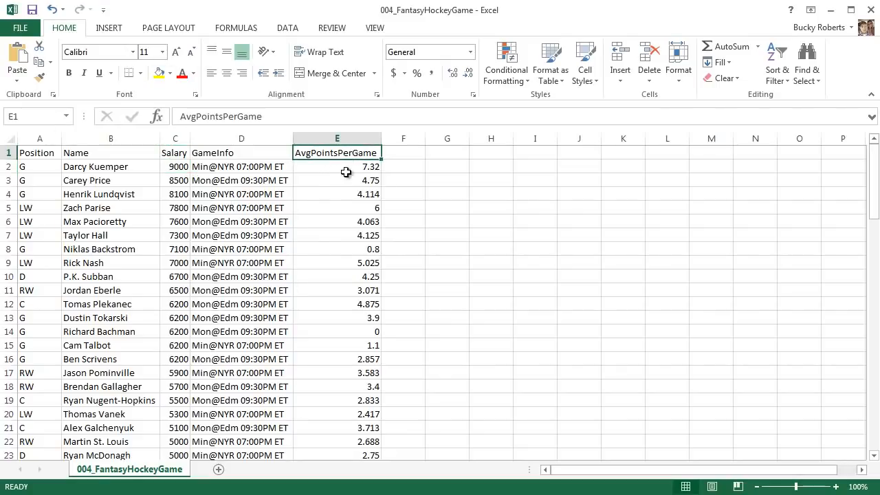
double_click(268, 117)
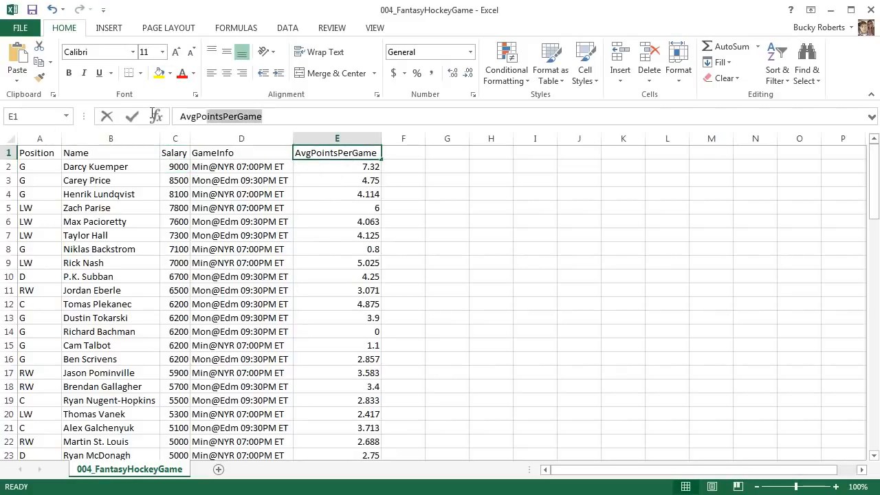
type("Avg")
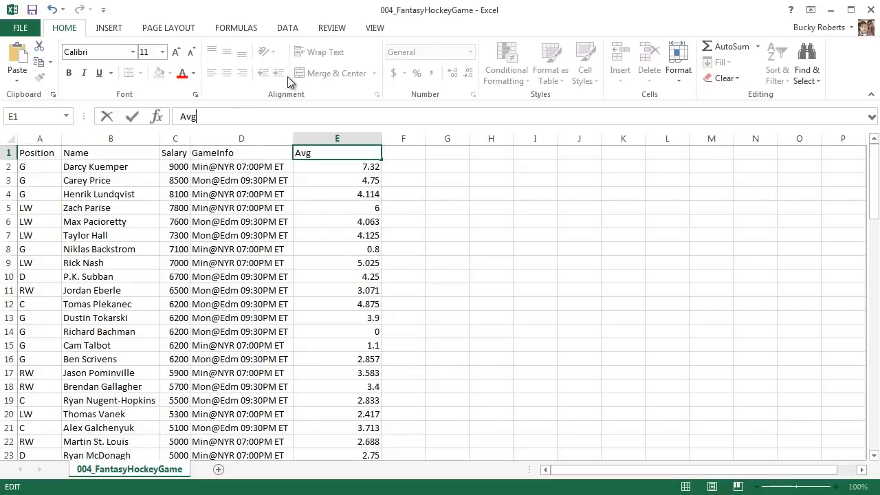
key("Return")
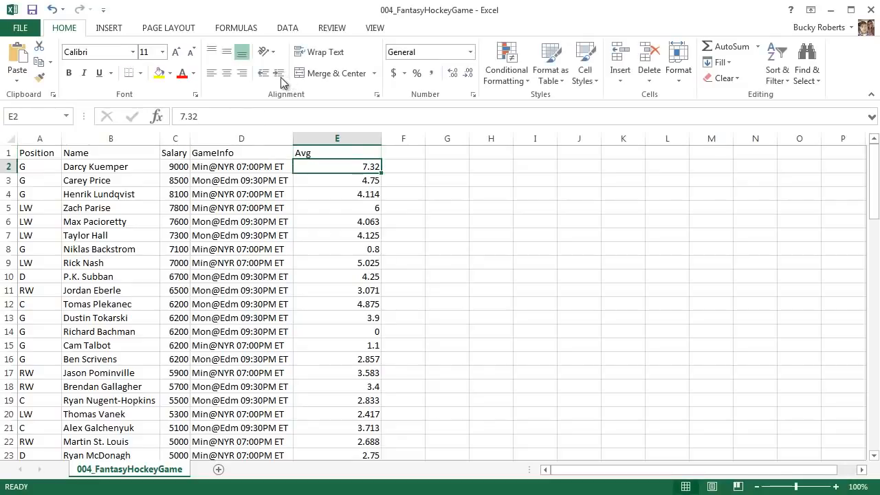
- Auto-fit column E to its contents, then widen it slightly
left_click(350, 153)
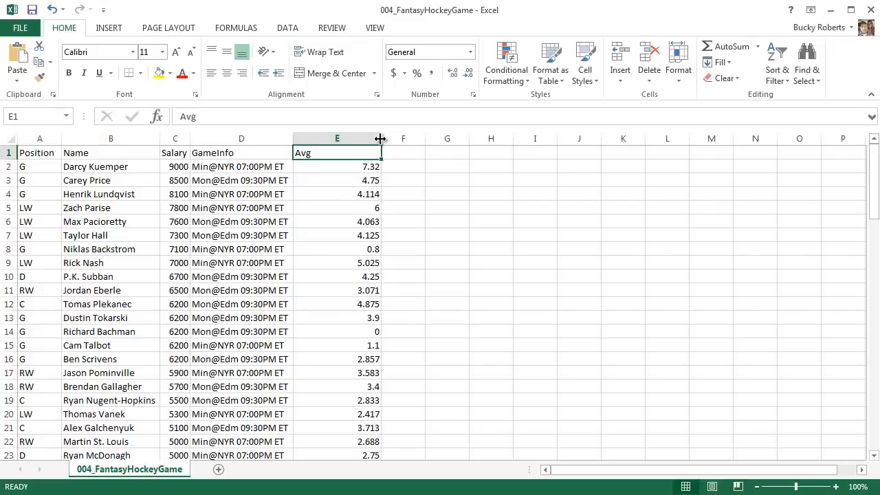
double_click(381, 137)
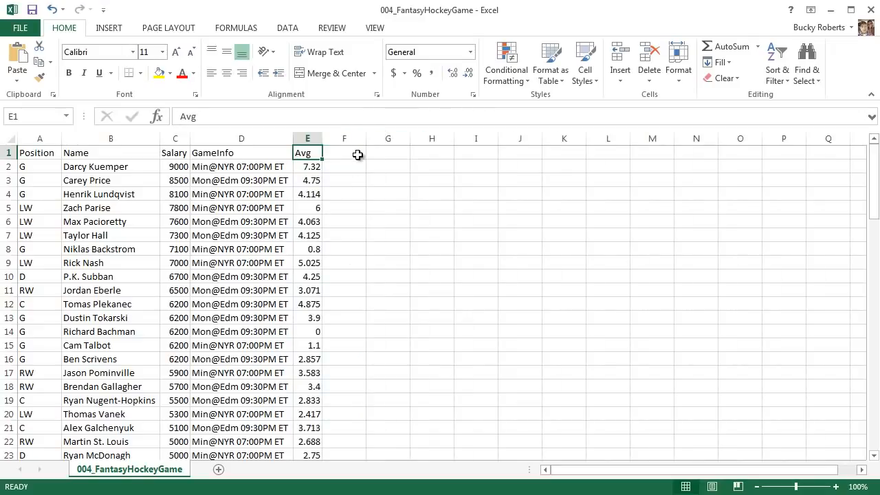
left_click_drag(323, 138, 333, 137)
left_click(356, 180)
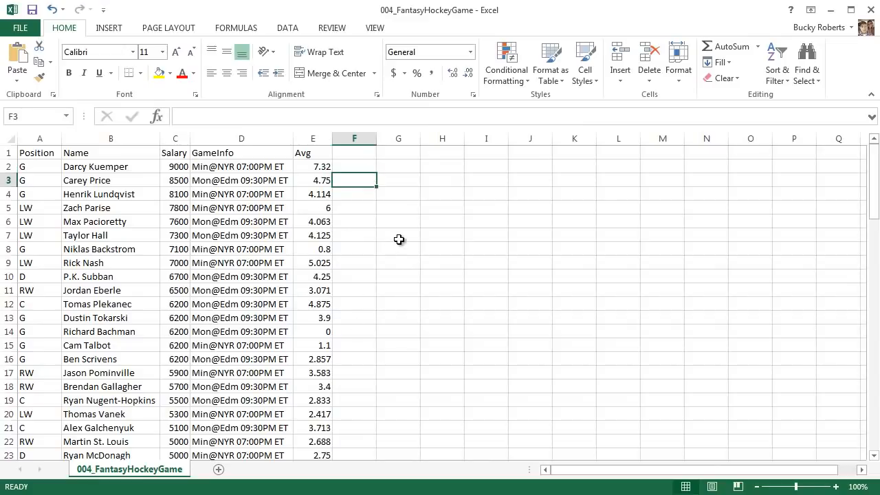
left_click_drag(178, 169, 183, 459)
left_click(442, 332)
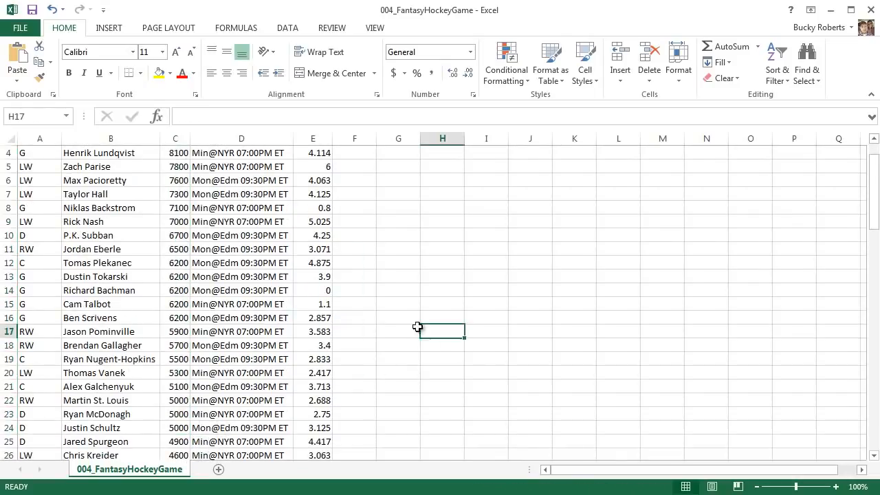
scroll(385, 310, "up", 1)
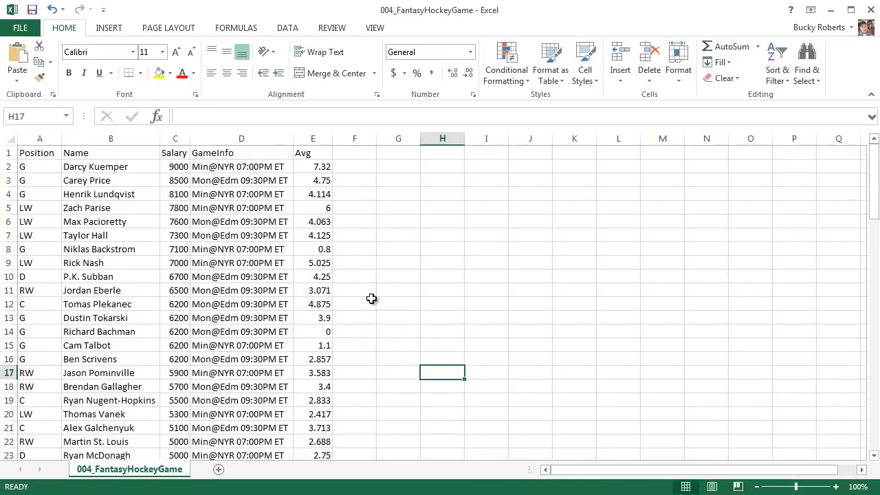
left_click(180, 168)
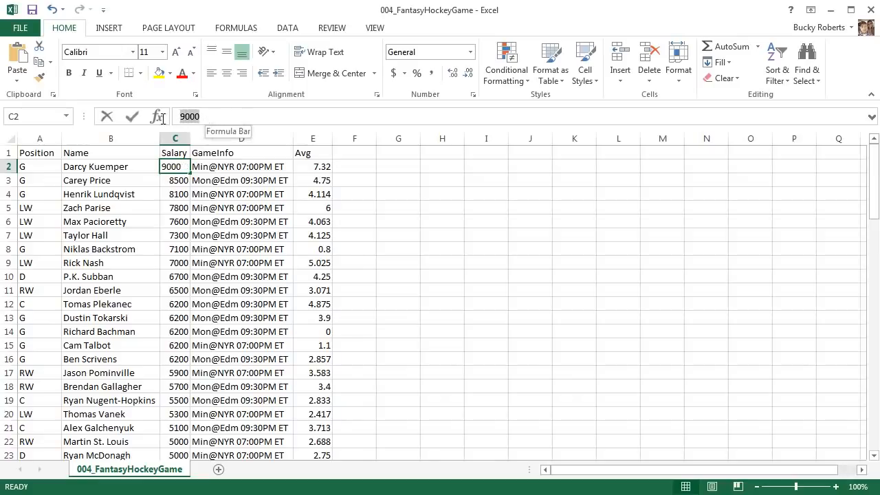
double_click(182, 117)
left_click(181, 116)
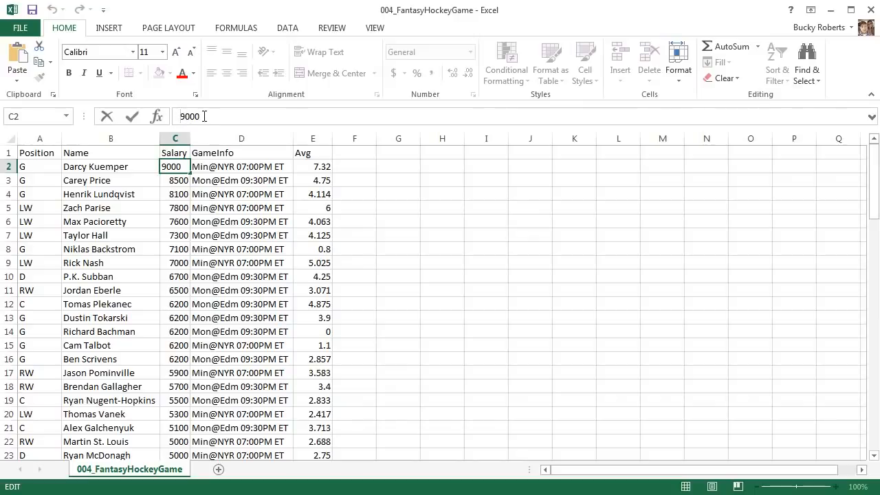
left_click(412, 195)
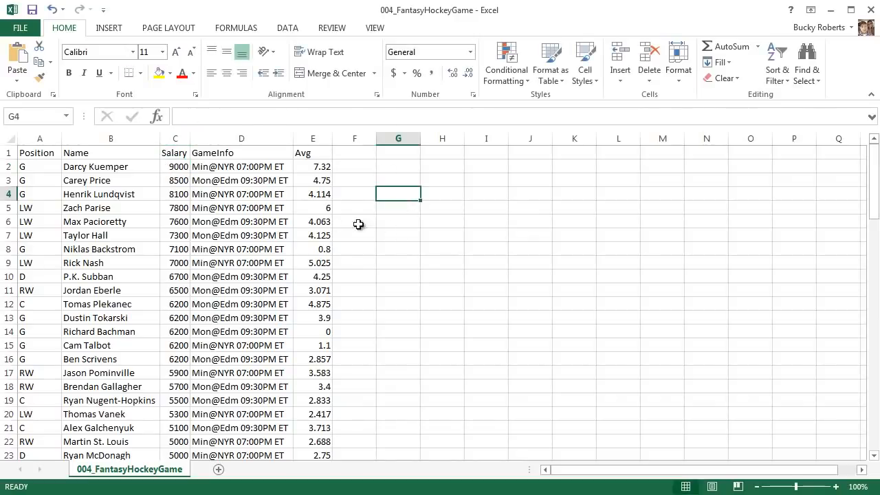
left_click(177, 138)
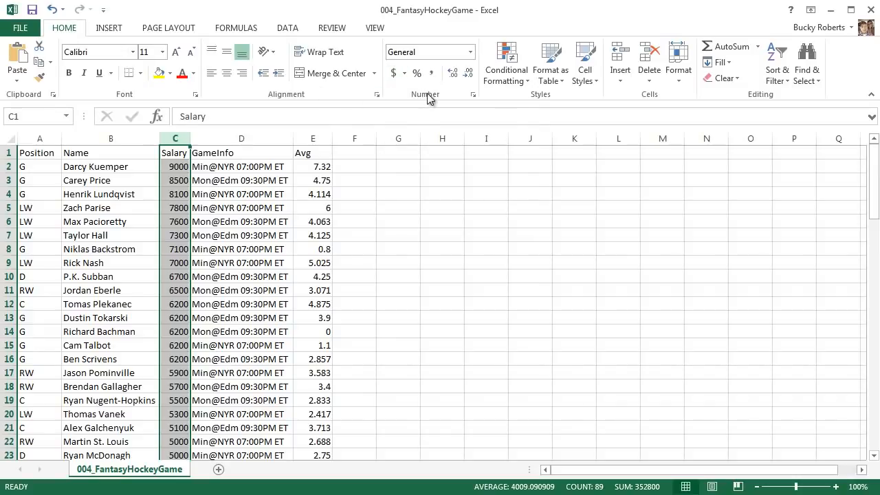
- Apply Accounting Number Format to the selected Salary column C, then deselect it
left_click(393, 73)
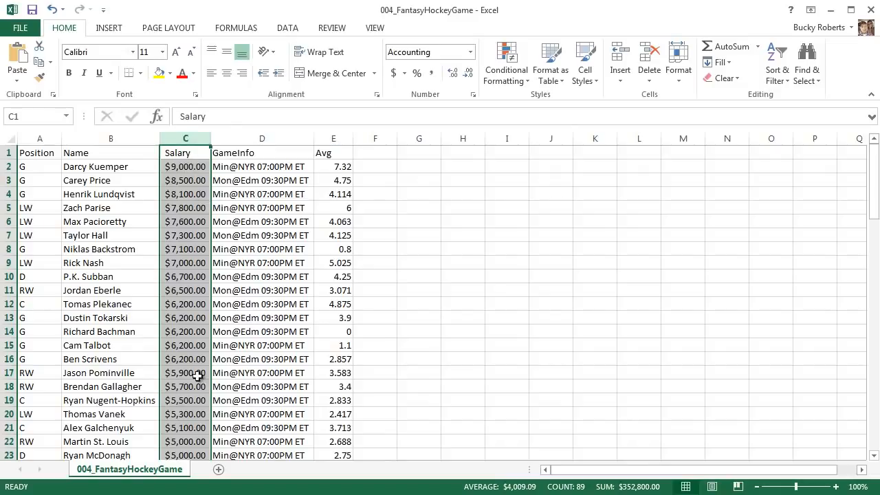
left_click(271, 290)
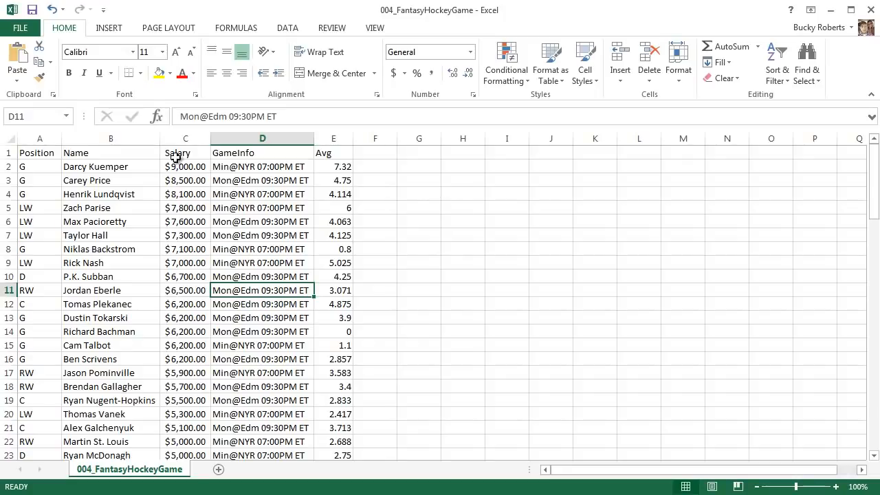
left_click(192, 137)
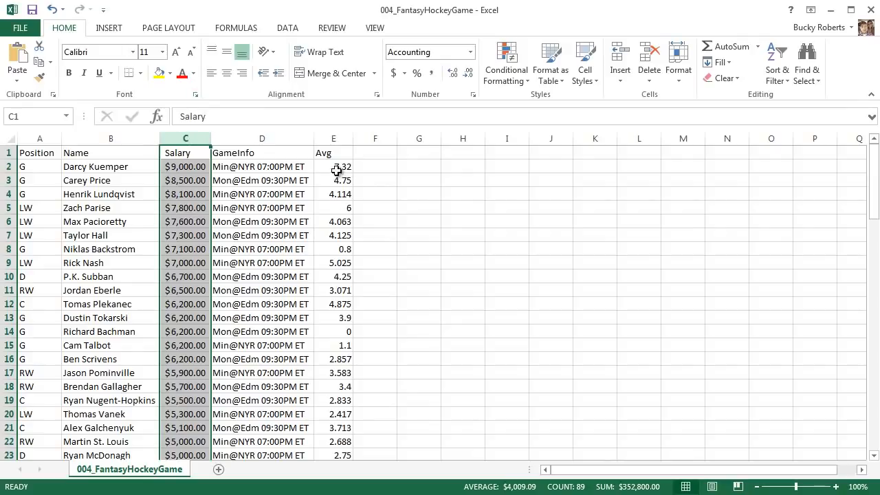
left_click_drag(337, 168, 350, 339)
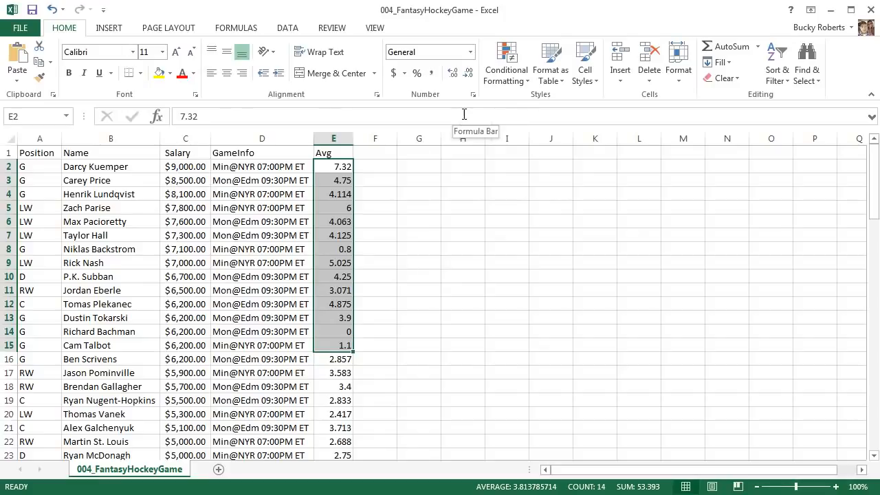
- Show E2:E15 with two decimals, then select the Avg values from E2 to E89
left_click(469, 74)
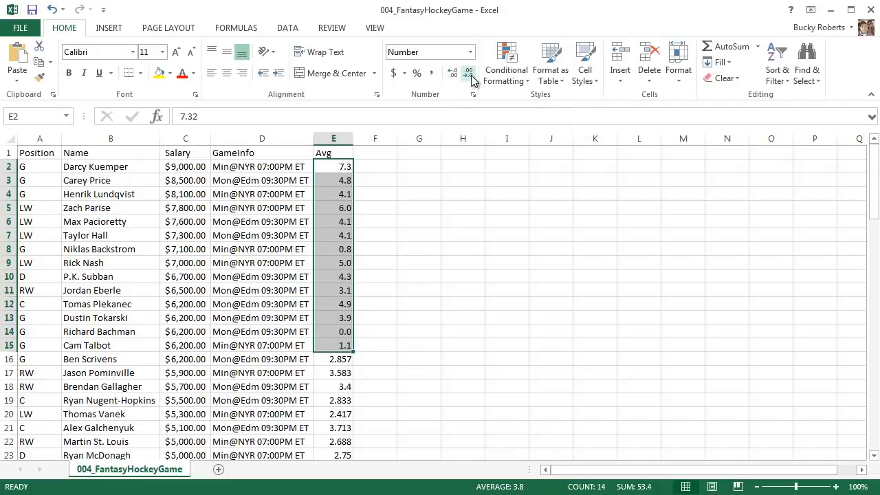
left_click(453, 74)
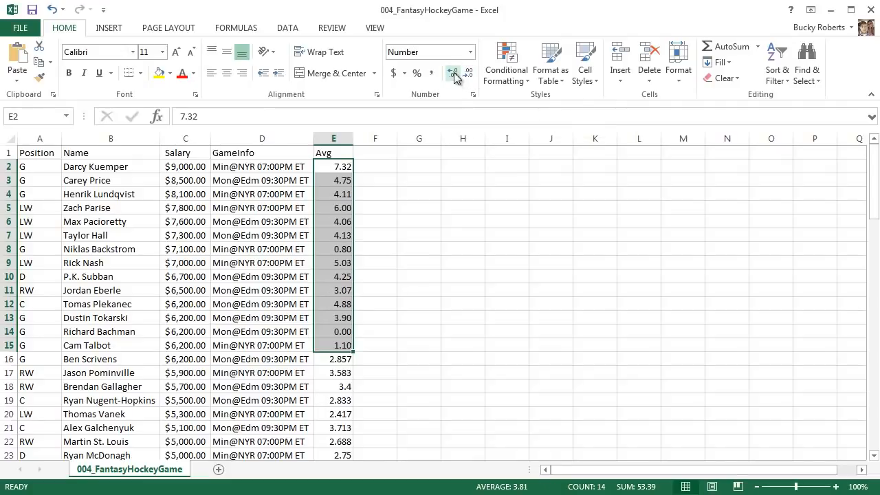
left_click(469, 74)
left_click(455, 74)
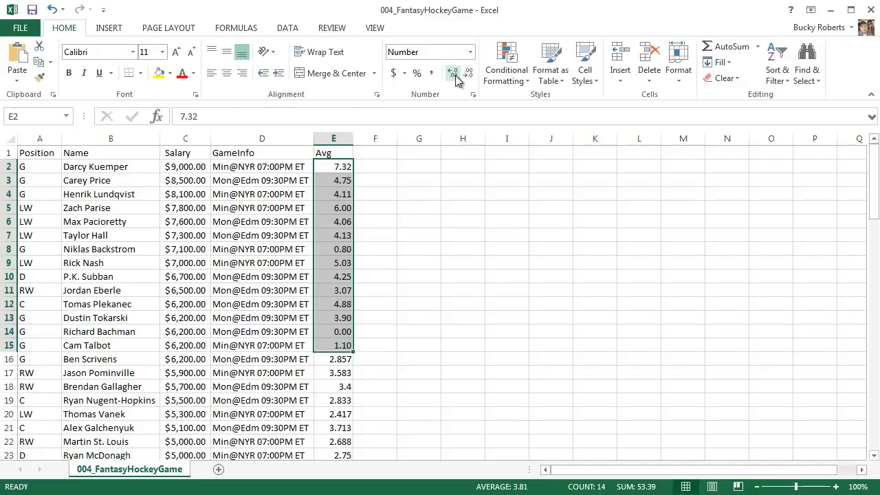
left_click(391, 194)
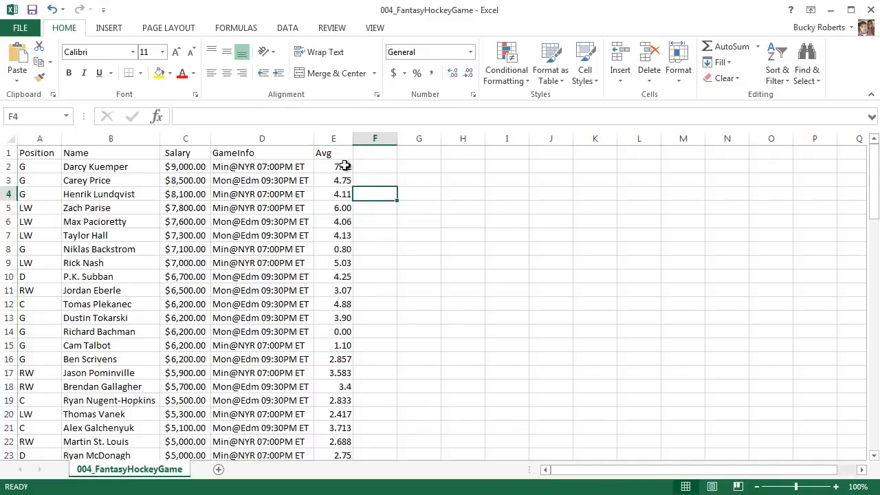
left_click_drag(341, 166, 343, 422)
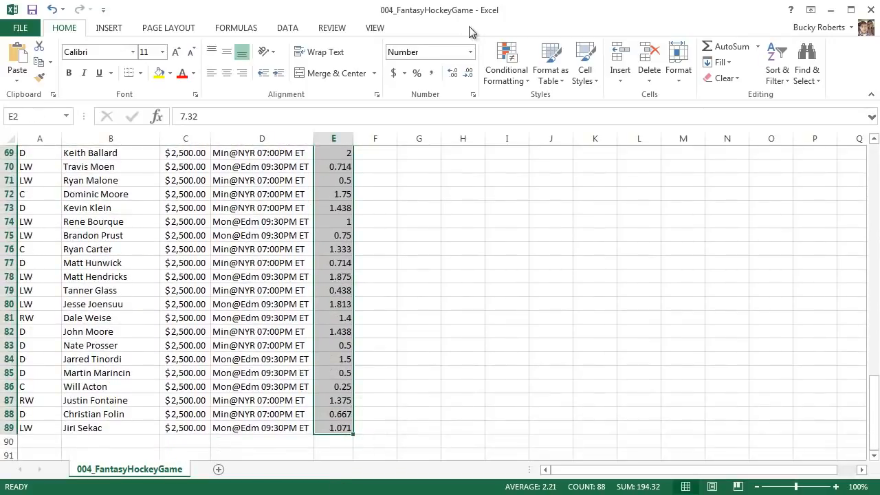
- Show all Avg values with two decimals, then reset E2:E89 to General format
left_click(468, 73)
left_click(456, 74)
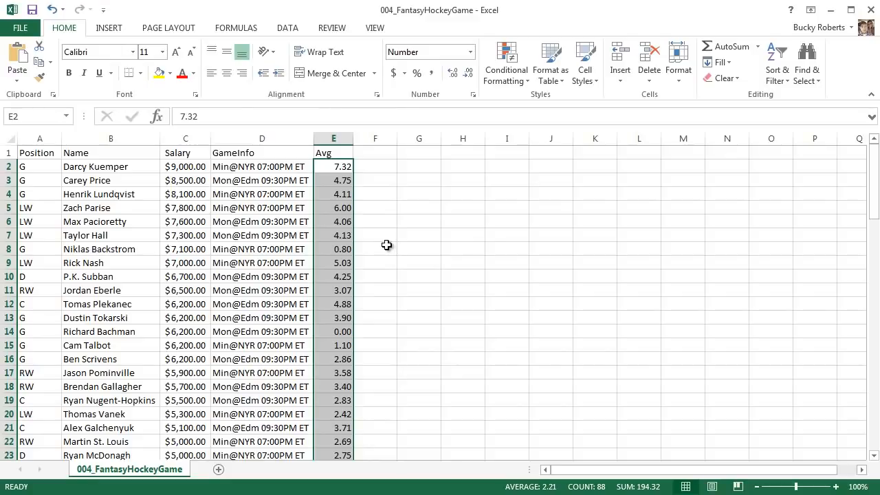
key("ctrl+shift+grave")
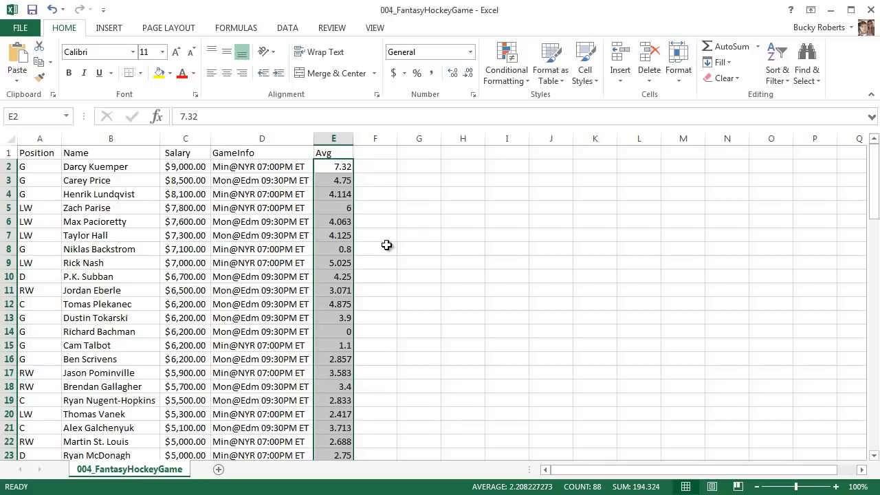
- Apply Currency format to the Avg column, then switch it to Number format
key("ctrl+shift+4")
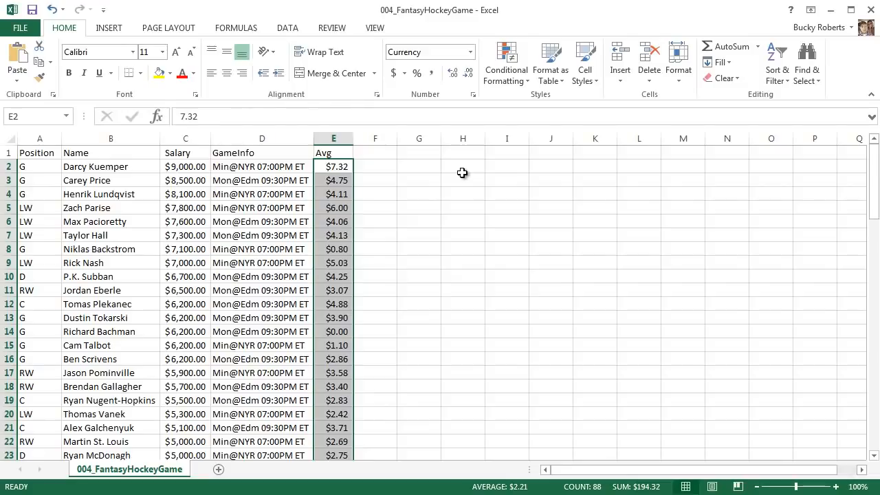
key("ctrl+shift+1")
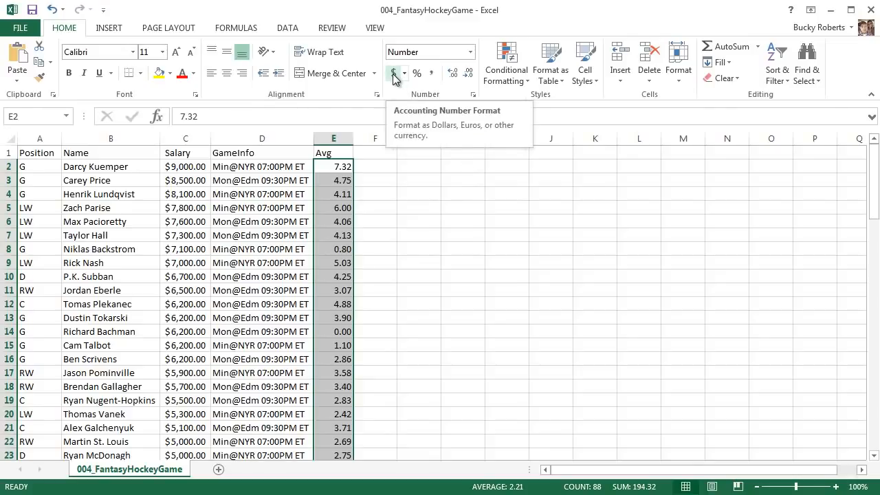
left_click(417, 74)
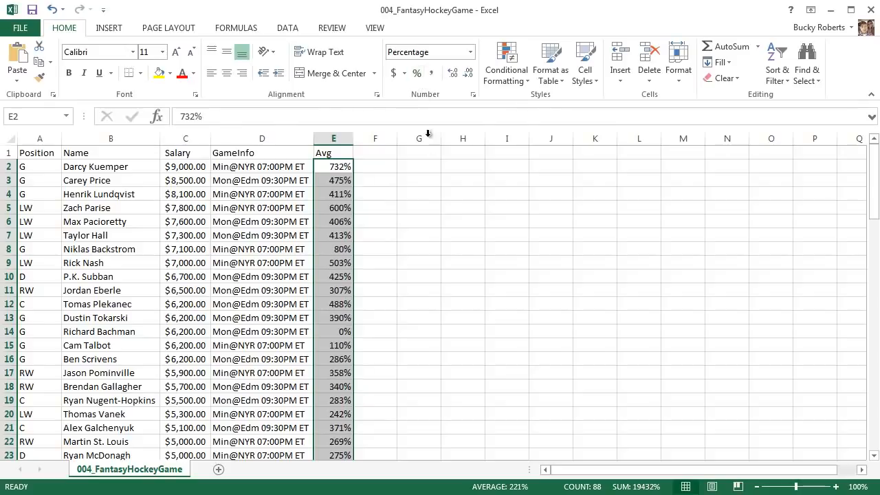
left_click(457, 267)
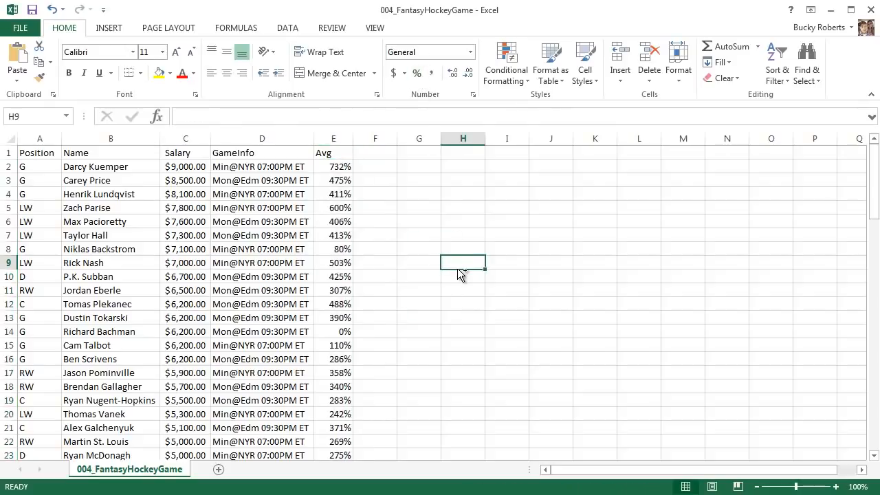
key("ctrl+z")
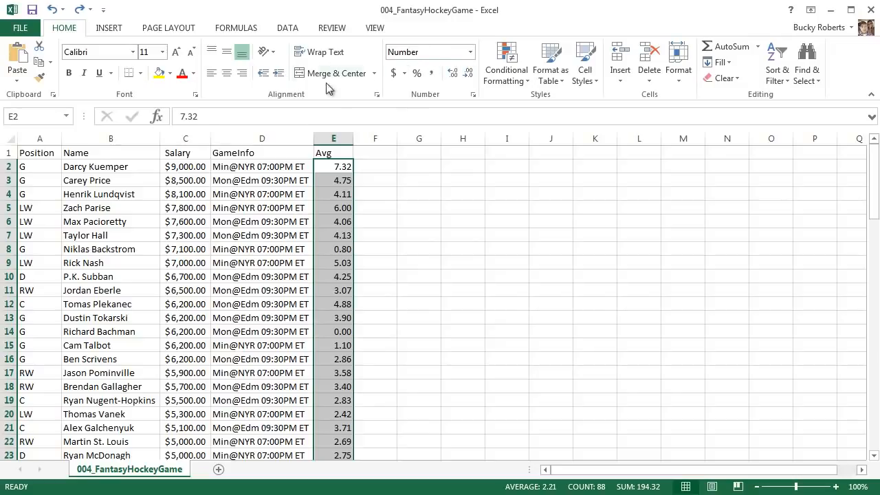
left_click(474, 98)
left_click_drag(602, 199, 510, 127)
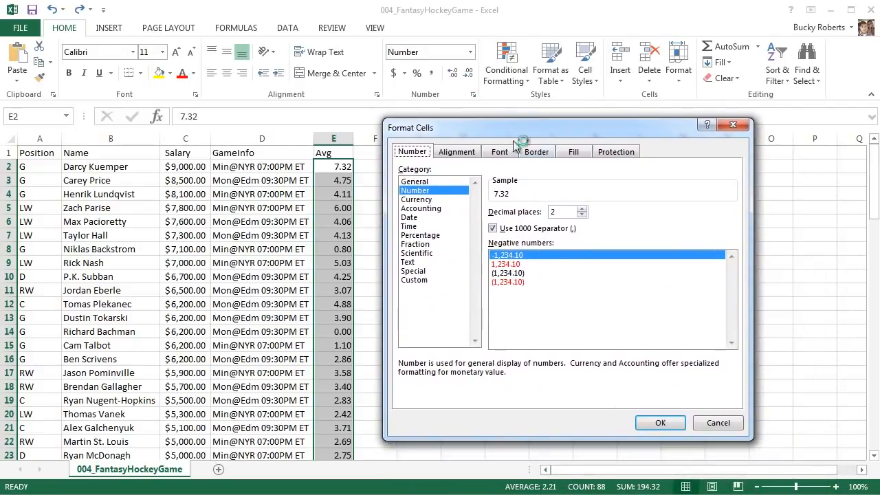
left_click(560, 256)
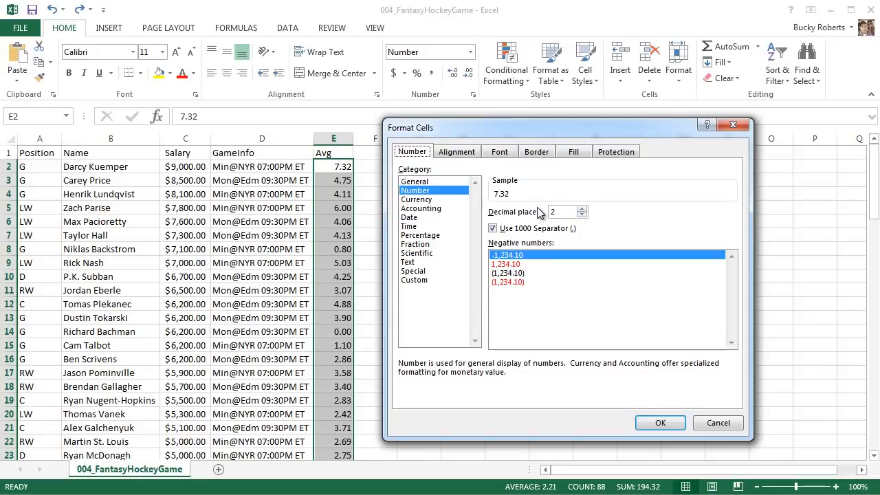
left_click(459, 152)
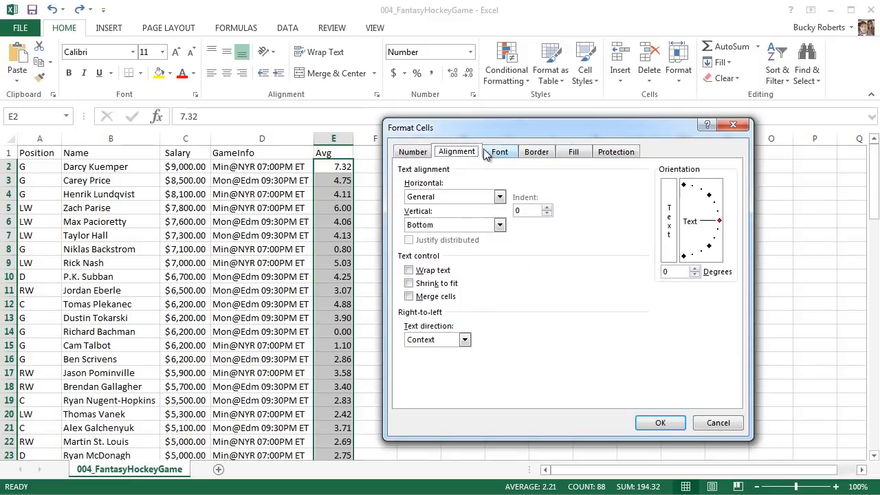
left_click(502, 151)
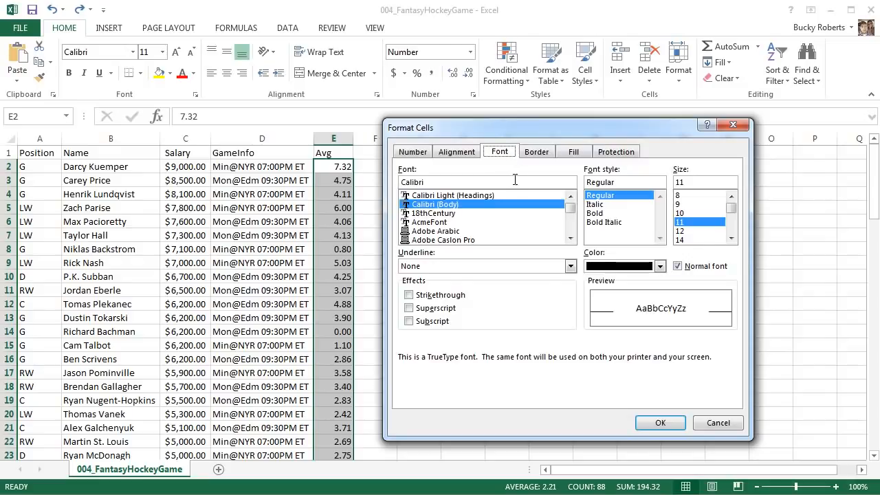
left_click(536, 152)
left_click(571, 152)
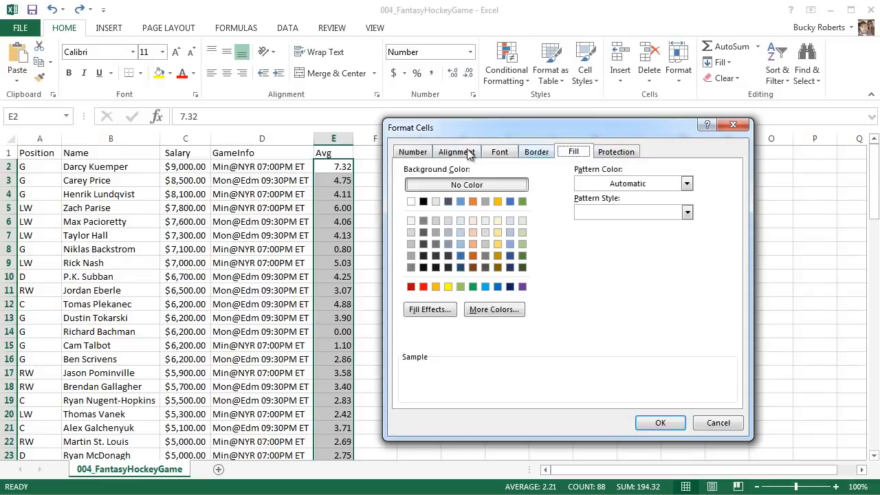
left_click(425, 153)
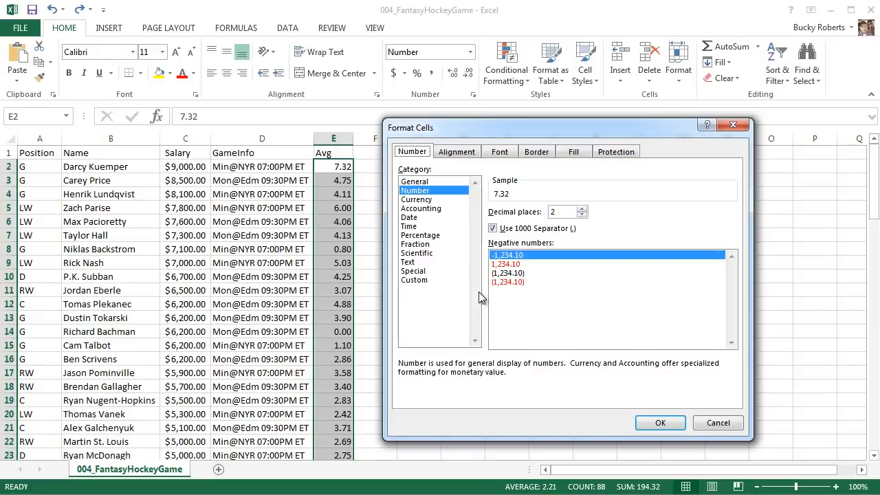
left_click(732, 124)
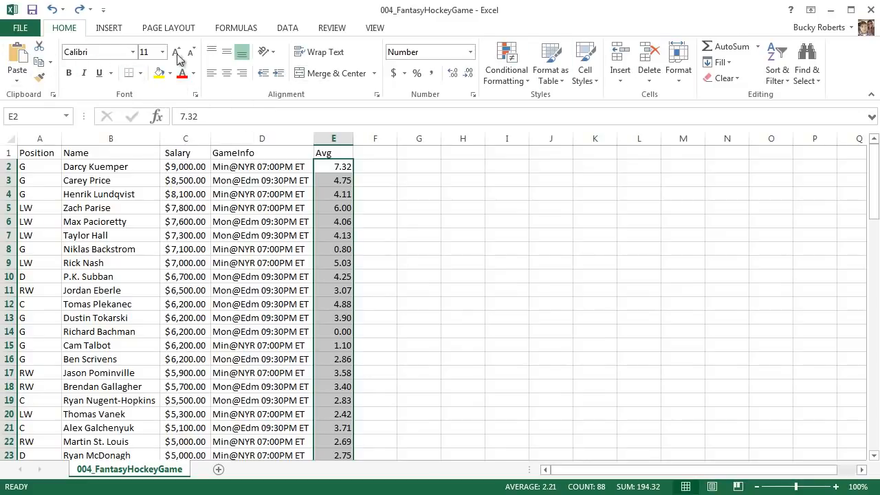
left_click(472, 98)
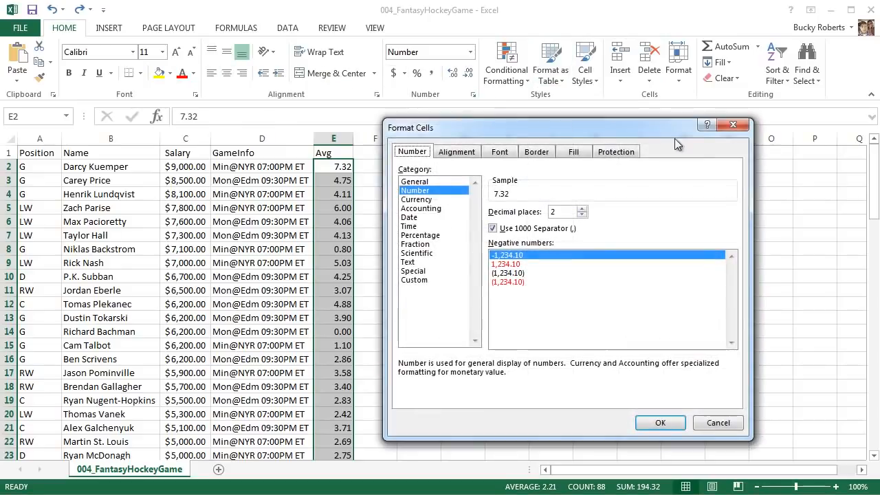
left_click(733, 126)
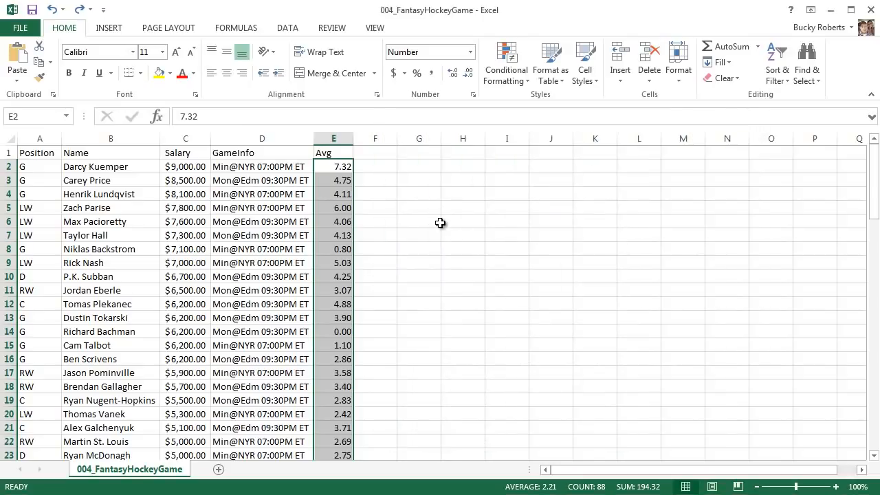